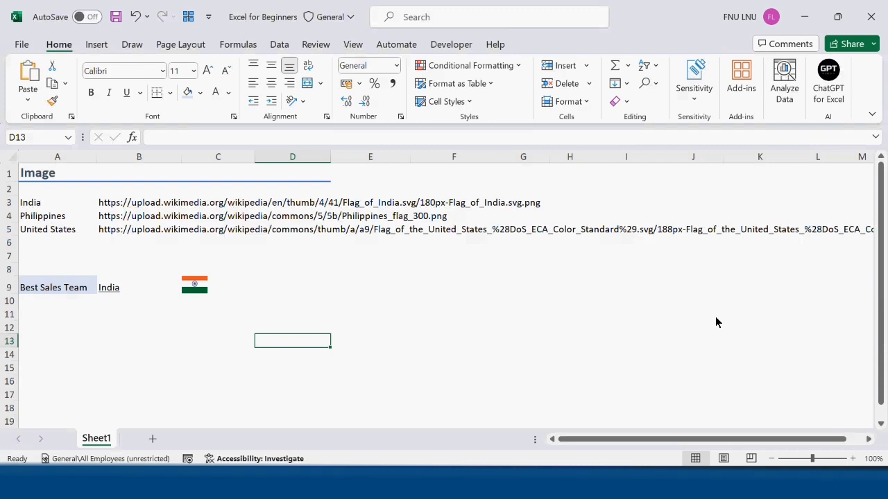
- Cycle the Best Sales Team selection in B9 through Philippines and United States, returning it to India
{"action": "left_click", "coordinate": [123, 288]}
{"action": "left_click", "coordinate": [185, 289]}
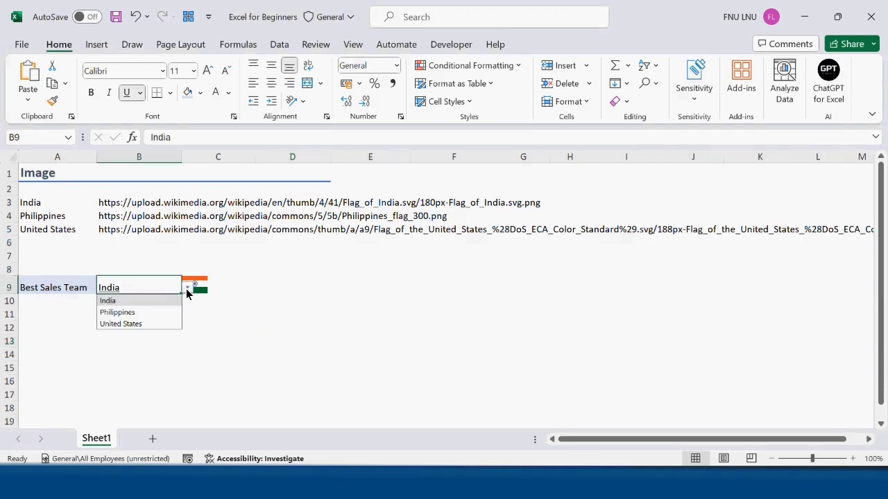
{"action": "left_click", "coordinate": [135, 312]}
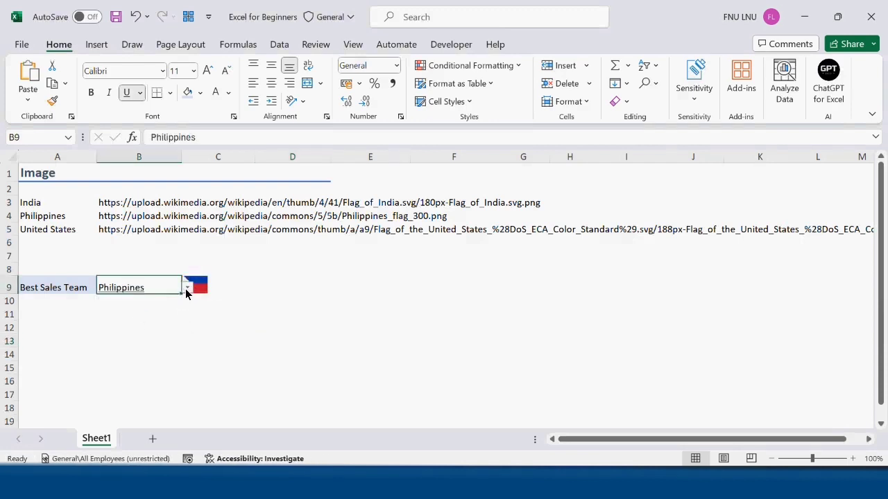
{"action": "left_click", "coordinate": [186, 289]}
{"action": "left_click", "coordinate": [119, 325]}
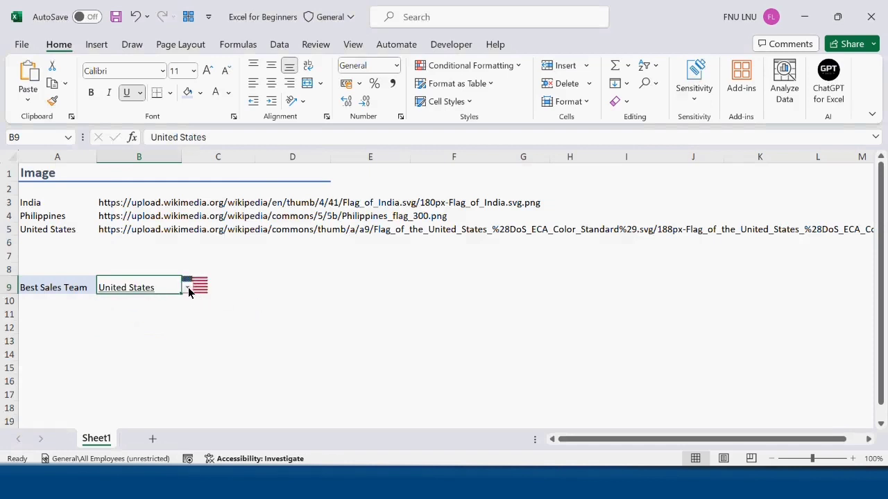
{"action": "left_click", "coordinate": [186, 289]}
{"action": "left_click", "coordinate": [127, 302]}
{"action": "left_click", "coordinate": [428, 268]}
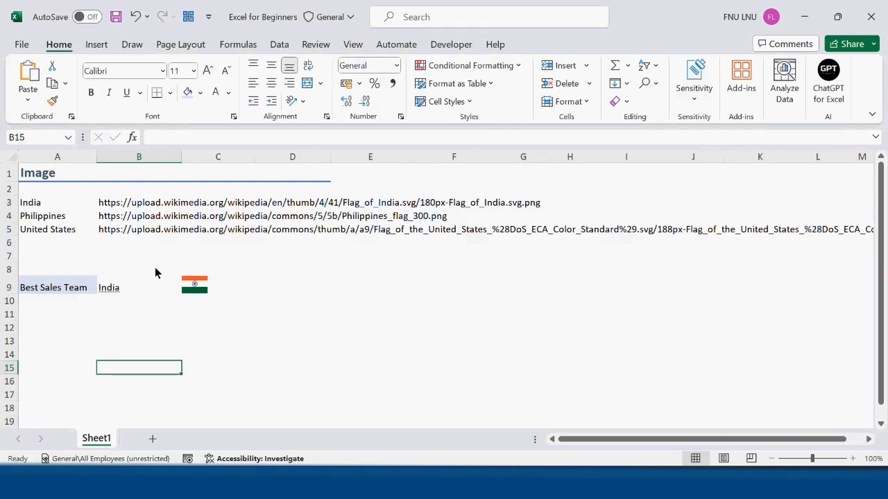
- Enter =VLOOKUP(B9,A3:B5,2,0) in B15 to look up the flag URL of the country selected in B9
{"action": "left_click", "coordinate": [133, 290]}
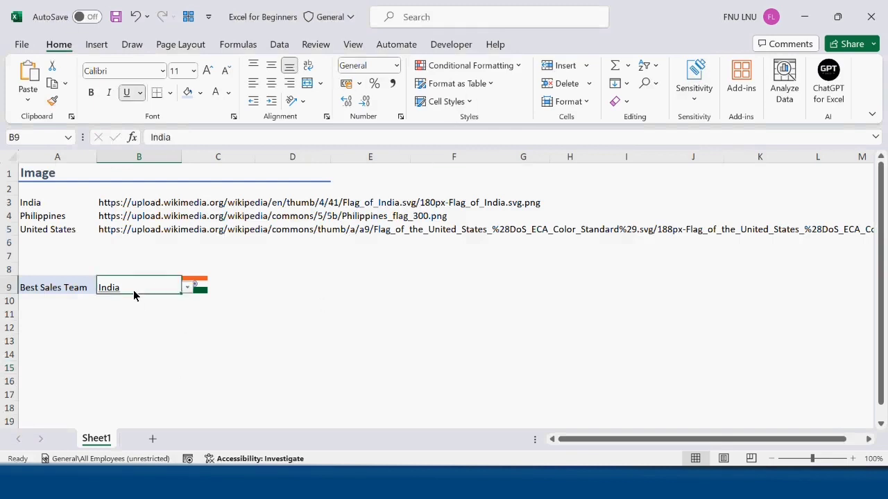
{"action": "left_click", "coordinate": [126, 373]}
{"action": "type", "text": "=vlo"}
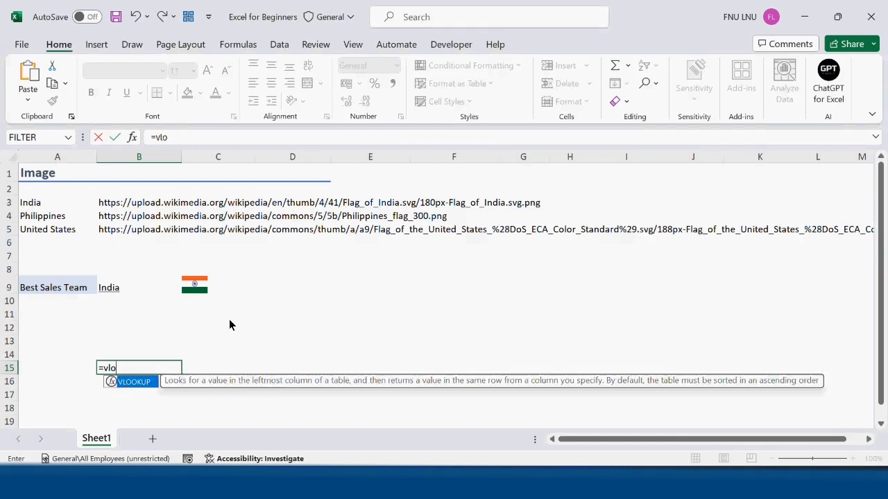
{"action": "key", "text": "Tab"}
{"action": "left_click", "coordinate": [123, 289]}
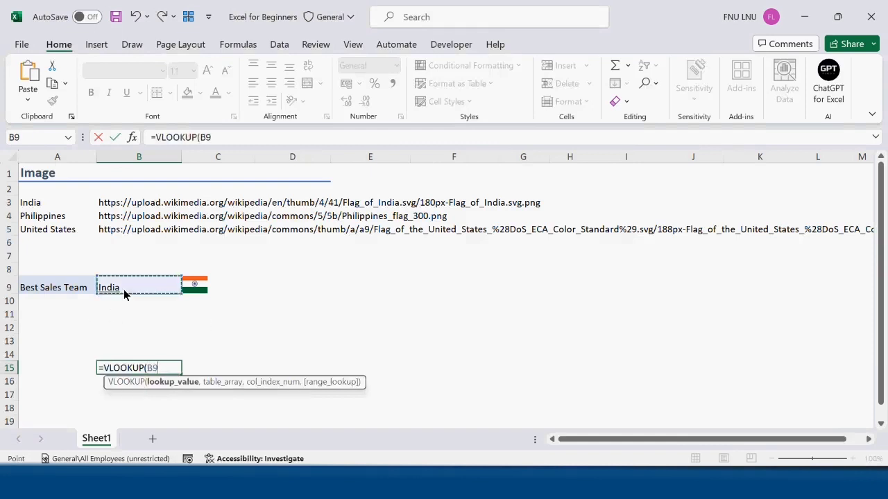
{"action": "type", "text": ","}
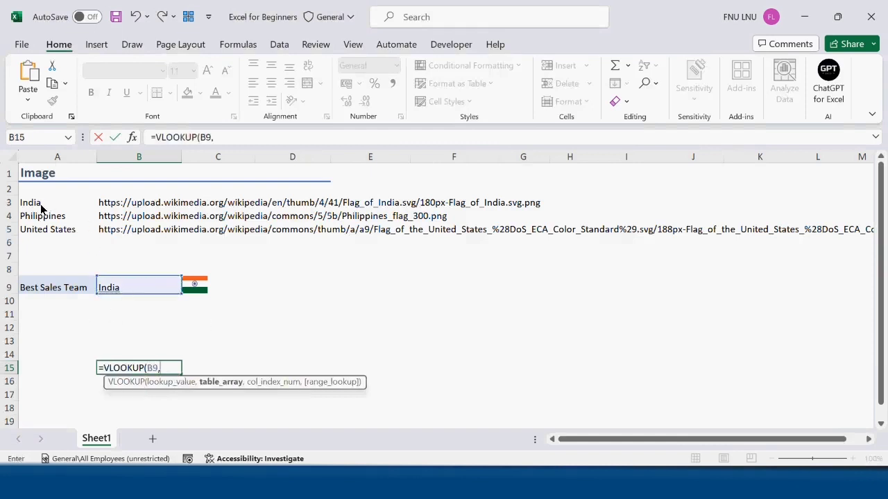
{"action": "left_click_drag", "start_coordinate": [34, 204], "coordinate": [116, 234]}
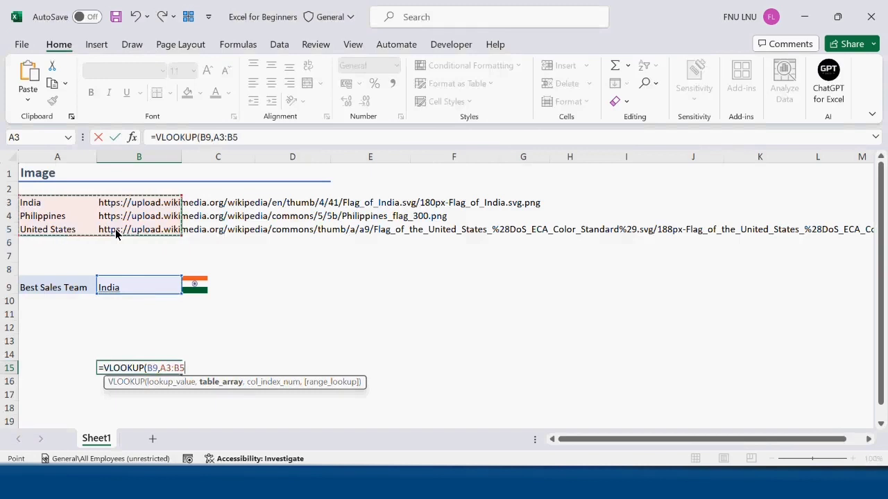
{"action": "type", "text": ",2"}
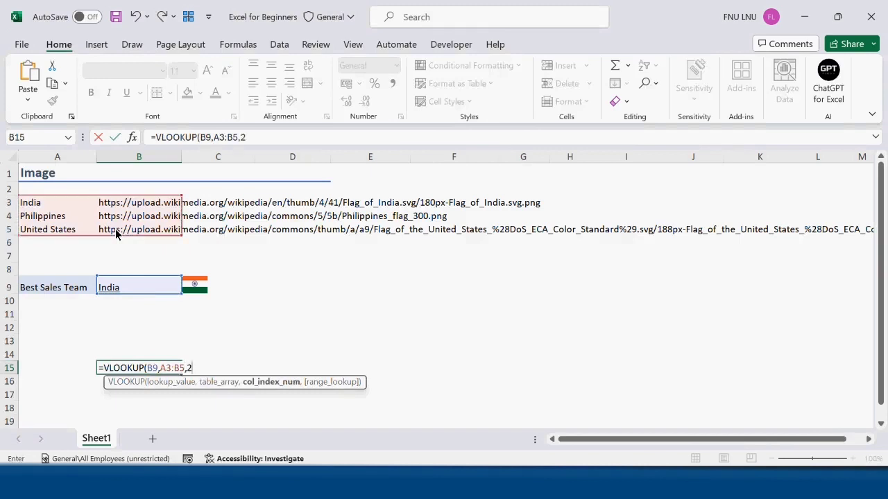
{"action": "type", "text": ",0)"}
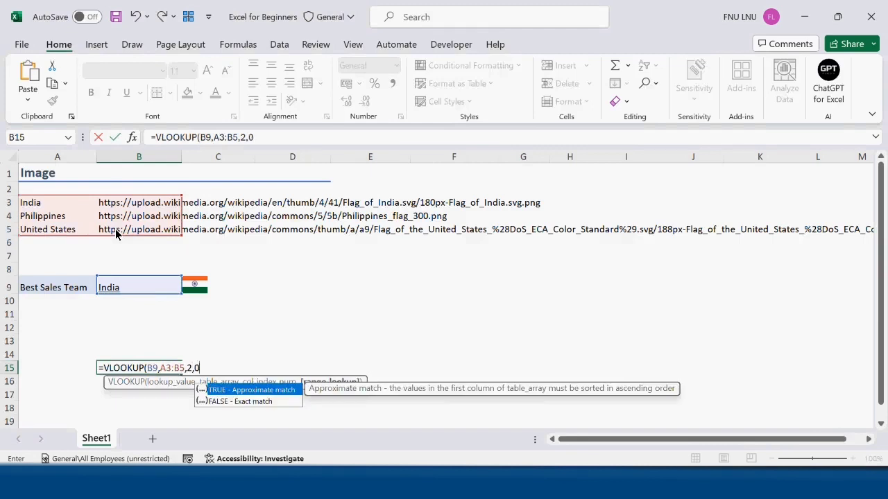
{"action": "key", "text": "Return"}
{"action": "left_click", "coordinate": [132, 372]}
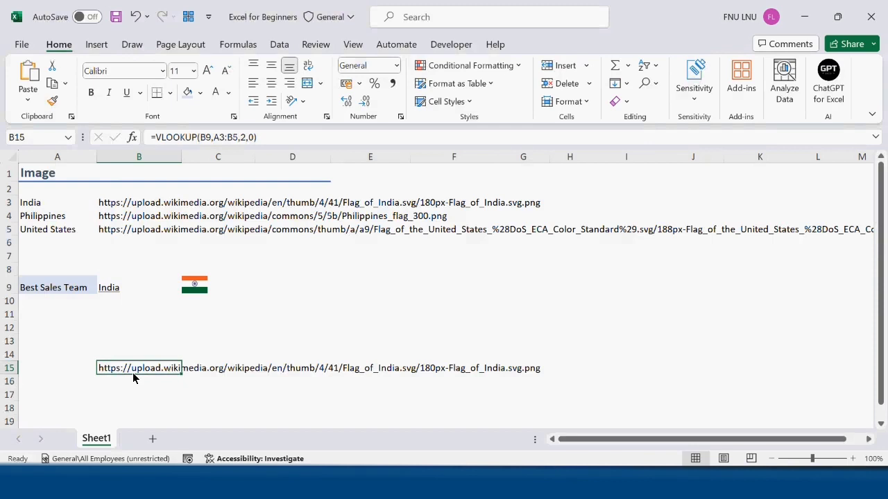
- Choose Philippines as the Best Sales Team in B9 to test the URL lookup
{"action": "left_click", "coordinate": [131, 288]}
{"action": "left_click", "coordinate": [187, 287]}
{"action": "left_click", "coordinate": [120, 312]}
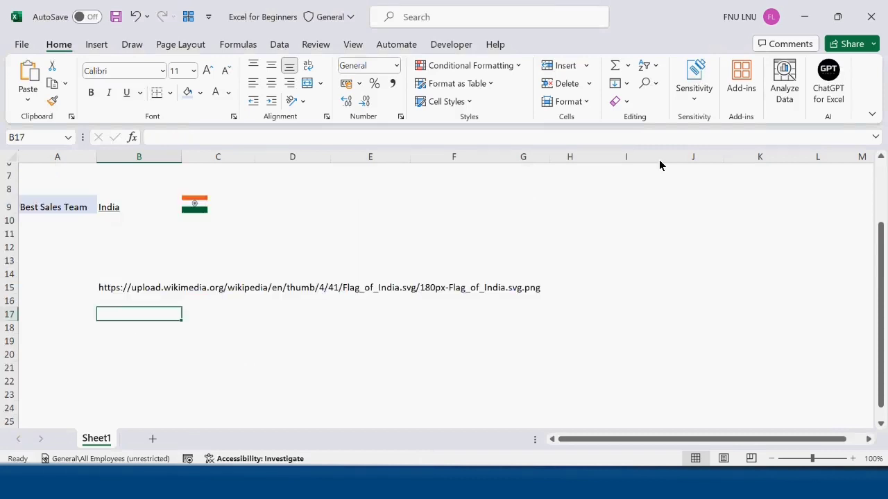
- Enter =IMAGE(B15,B9,0) in B17, using the looked-up URL as source, the country as alt text and Fit cell sizing
{"action": "type", "text": "=imag"}
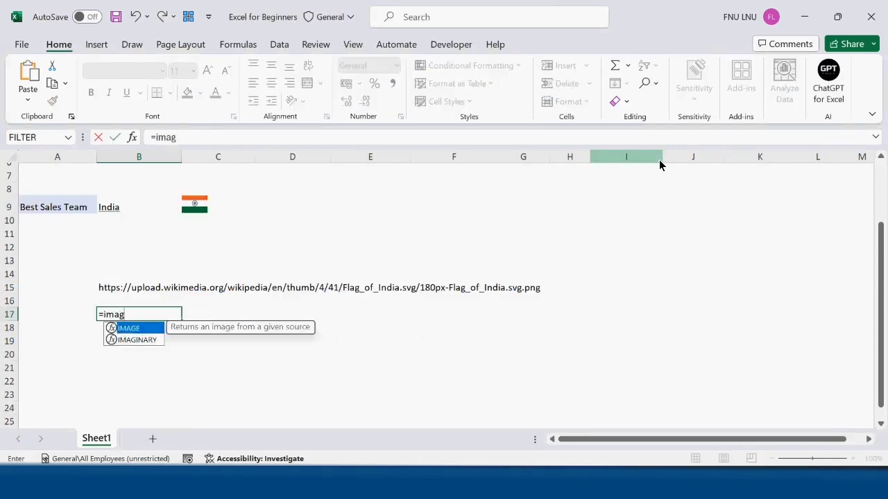
{"action": "key", "text": "Tab"}
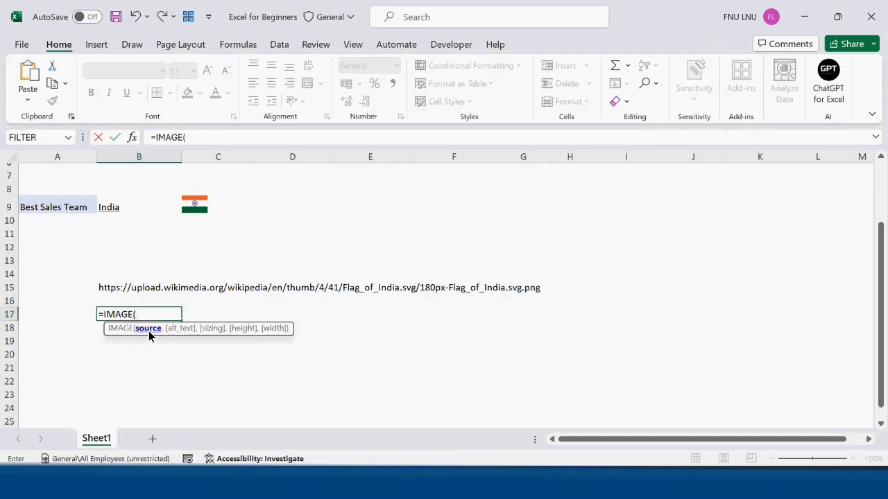
{"action": "left_click", "coordinate": [101, 290]}
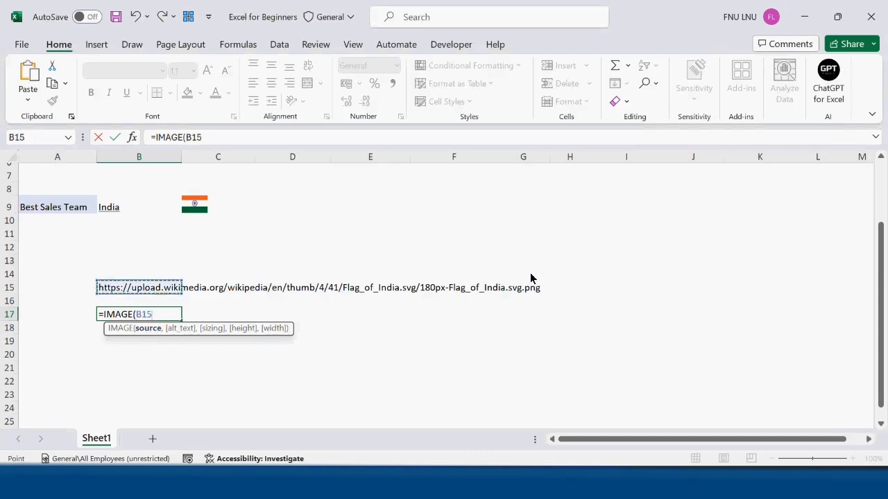
{"action": "type", "text": ","}
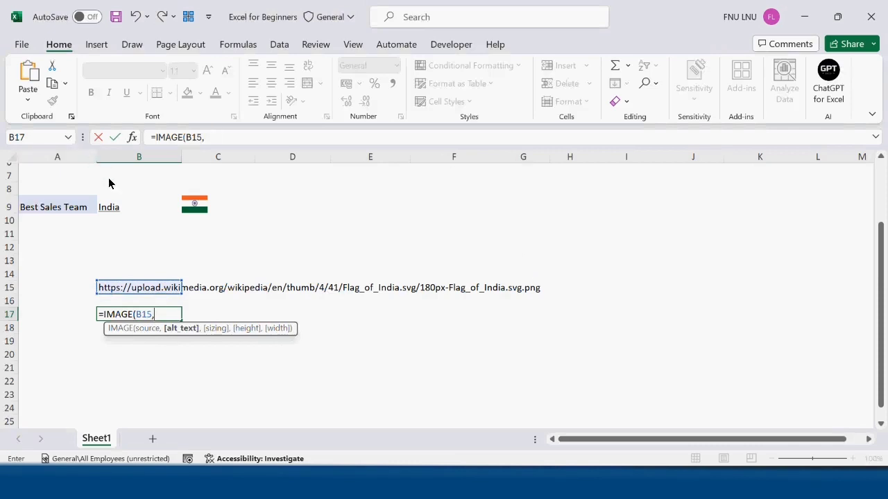
{"action": "left_click", "coordinate": [124, 211]}
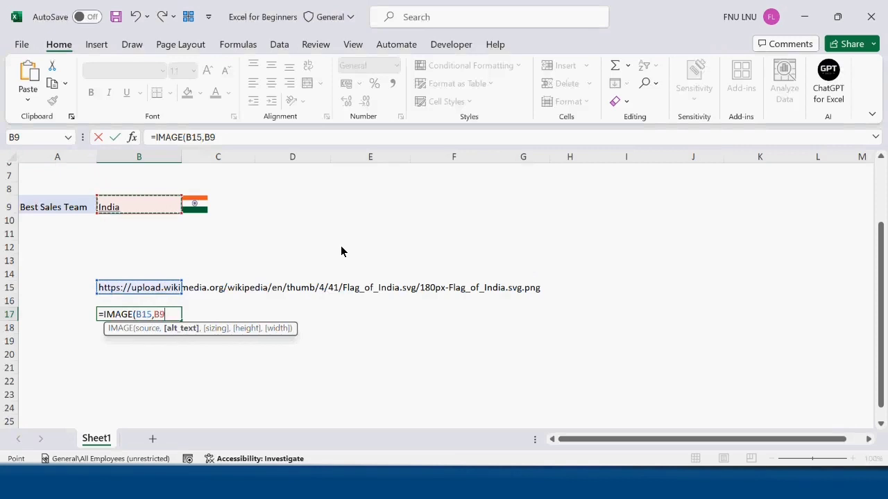
{"action": "type", "text": ","}
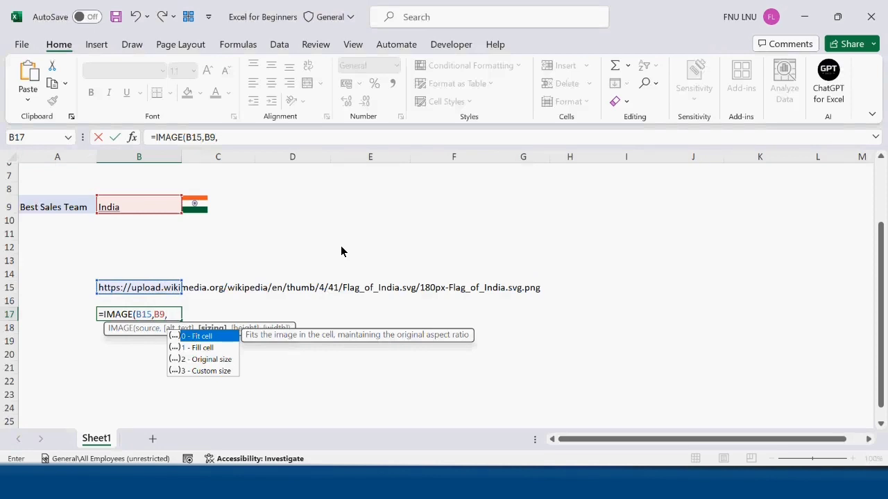
{"action": "type", "text": "0)"}
{"action": "key", "text": "Return"}
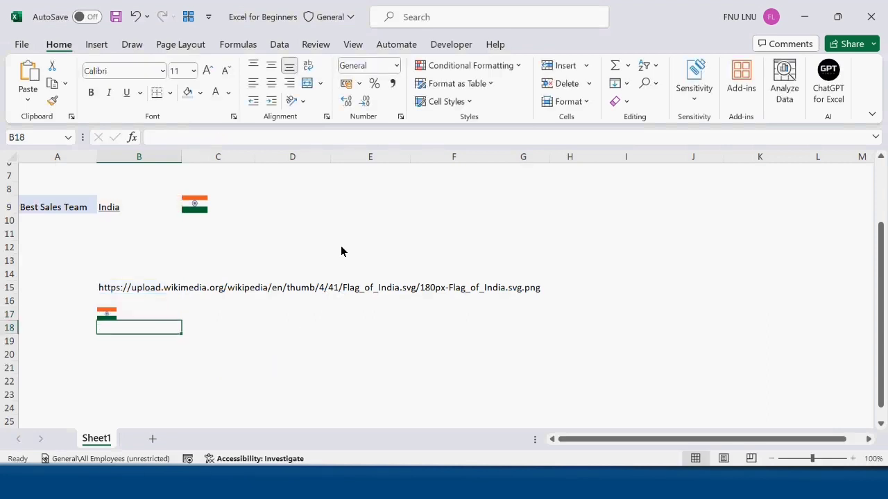
- Test the flag formula in B17 by switching the Best Sales Team in B9 to Philippines and to United States
{"action": "left_click", "coordinate": [127, 209]}
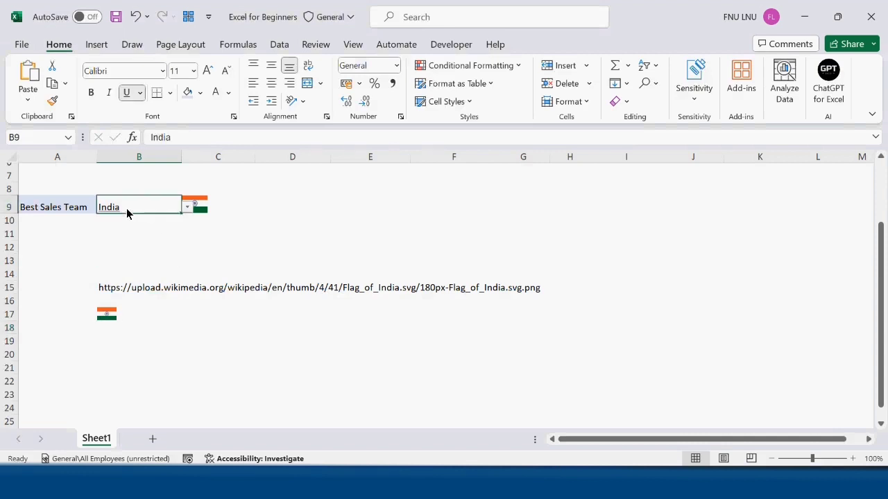
{"action": "left_click", "coordinate": [185, 208]}
{"action": "left_click", "coordinate": [129, 232]}
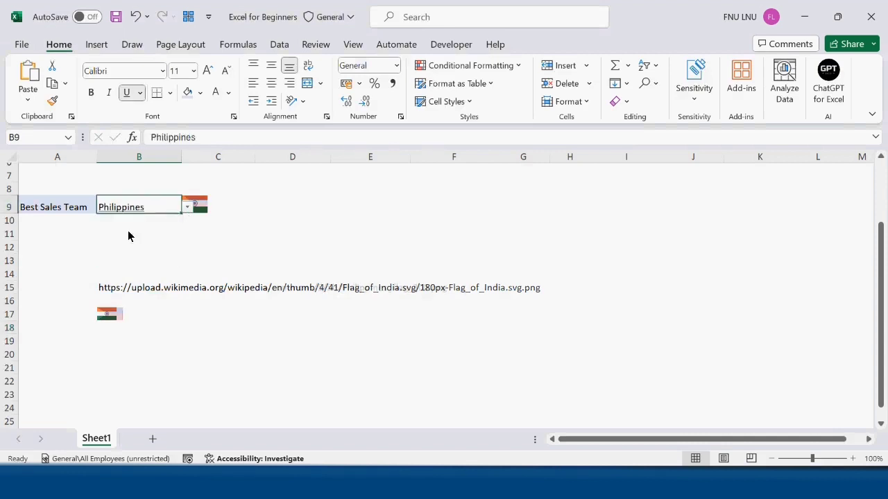
{"action": "left_click", "coordinate": [184, 208]}
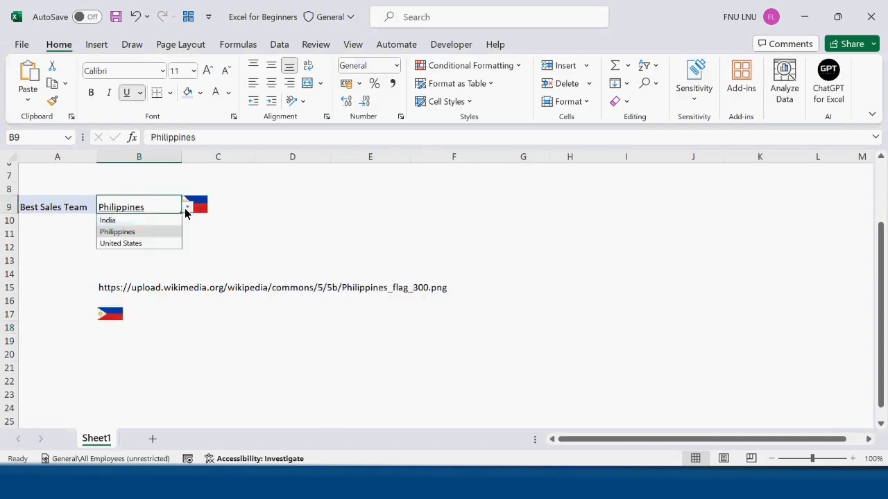
{"action": "left_click", "coordinate": [115, 242]}
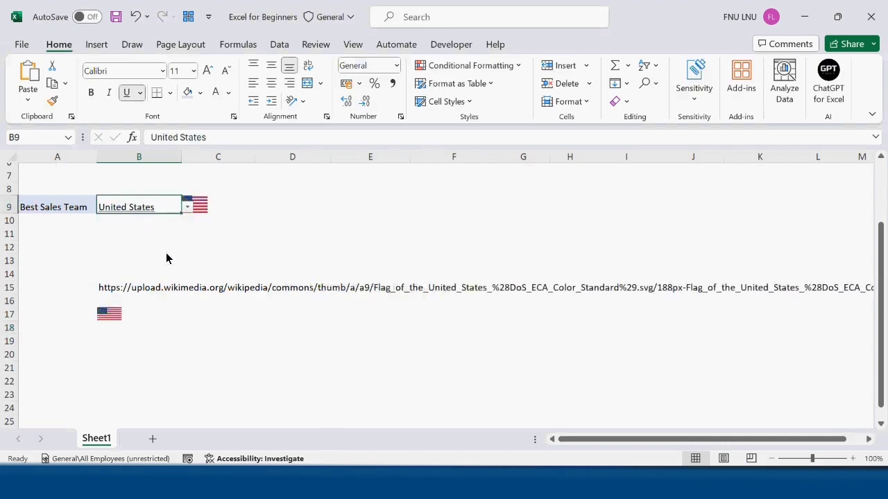
- Change the sizing argument of the IMAGE formula in B17 to 1, Fill cell
{"action": "left_click", "coordinate": [121, 319]}
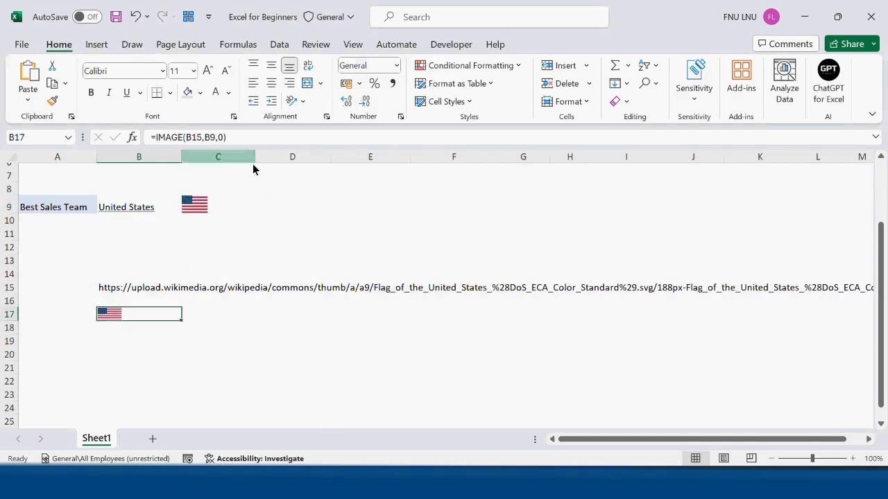
{"action": "left_click", "coordinate": [223, 138]}
{"action": "double_click", "coordinate": [220, 138]}
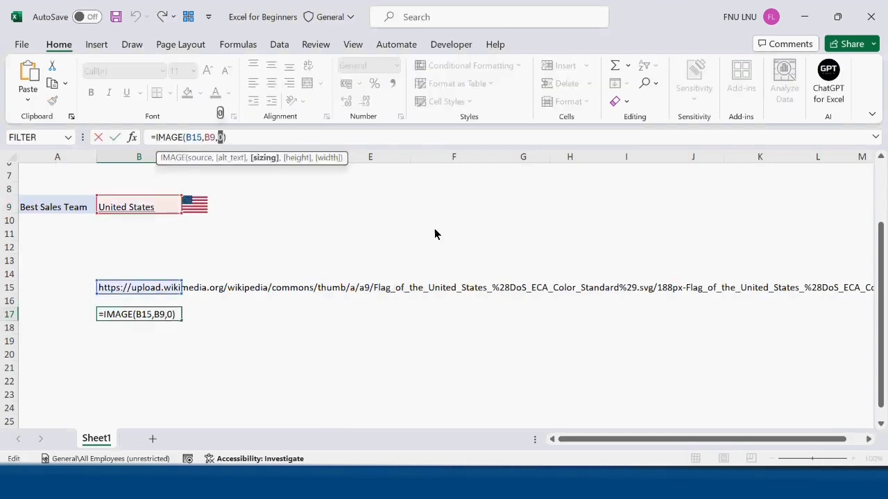
{"action": "key", "text": "BackSpace"}
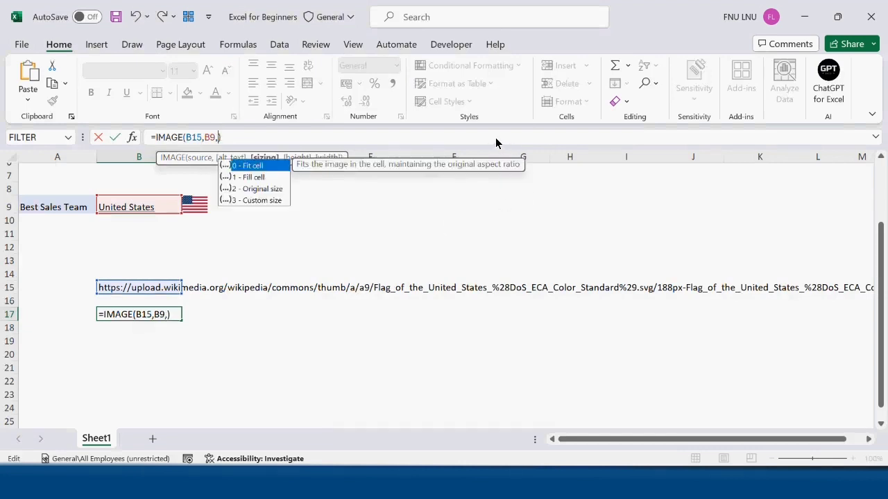
{"action": "key", "text": "Down"}
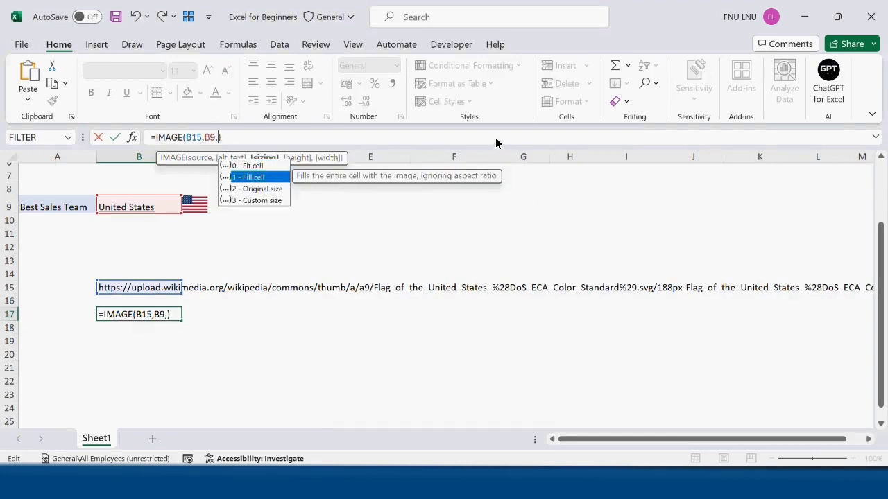
{"action": "type", "text": "1"}
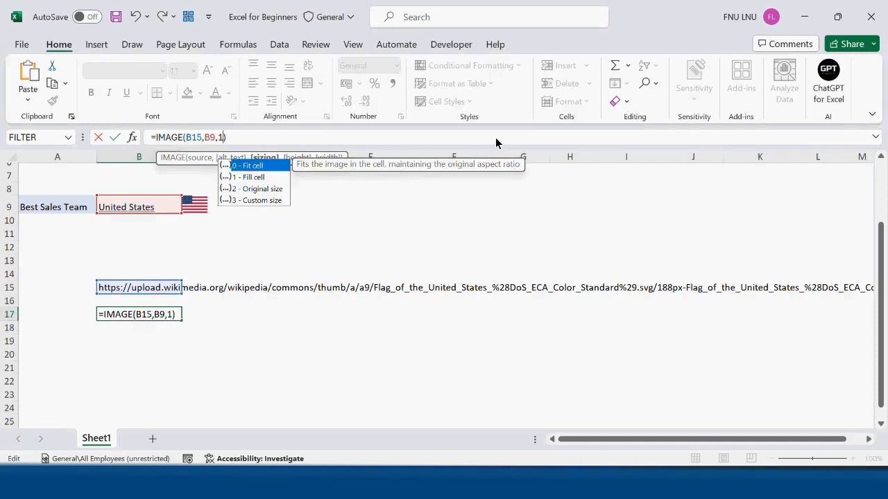
{"action": "key", "text": "Return"}
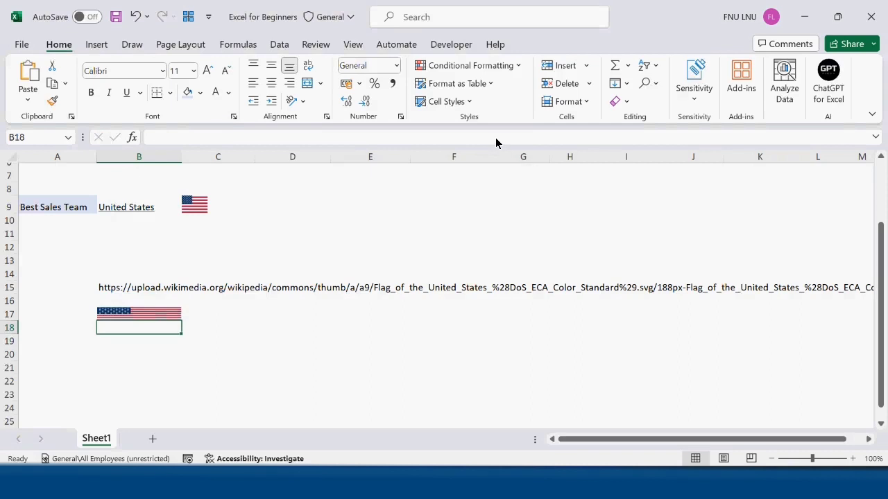
- Set the IMAGE formula in B17 to custom sizing 3 with a height of 42 and a width of 56
{"action": "key", "text": "Up"}
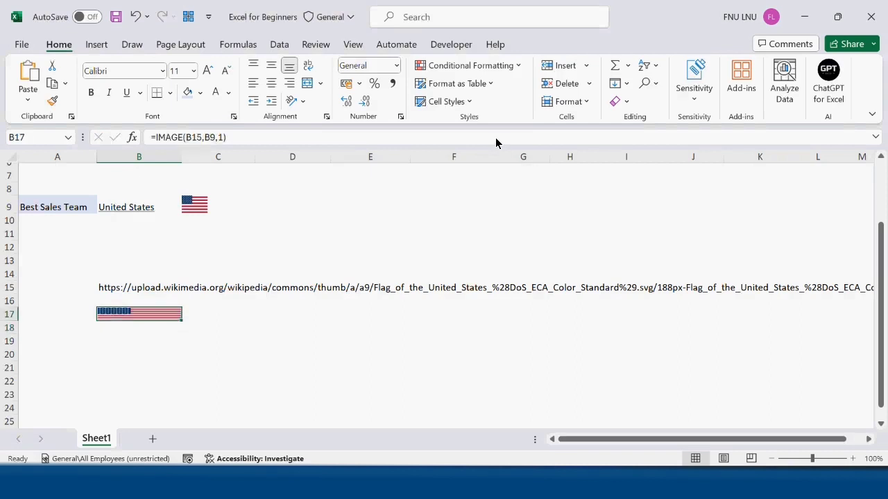
{"action": "left_click", "coordinate": [226, 138]}
{"action": "key", "text": "BackSpace"}
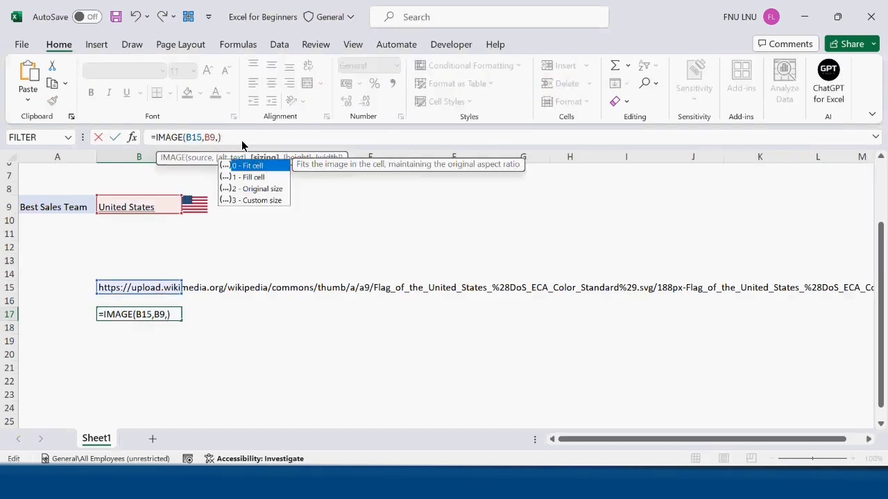
{"action": "type", "text": "3,"}
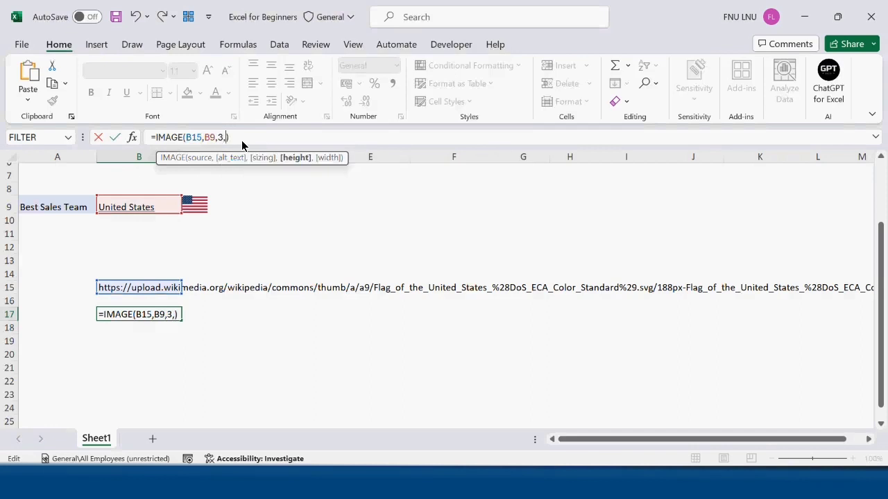
{"action": "type", "text": "4"}
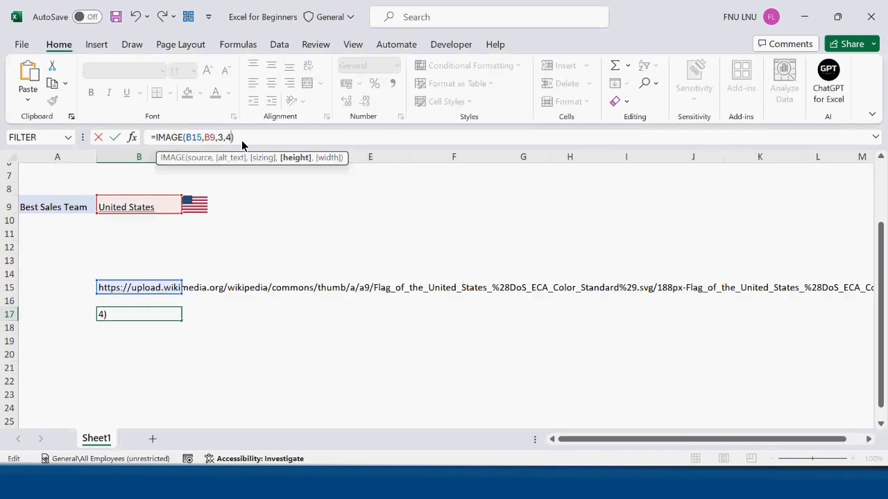
{"action": "type", "text": "2,56"}
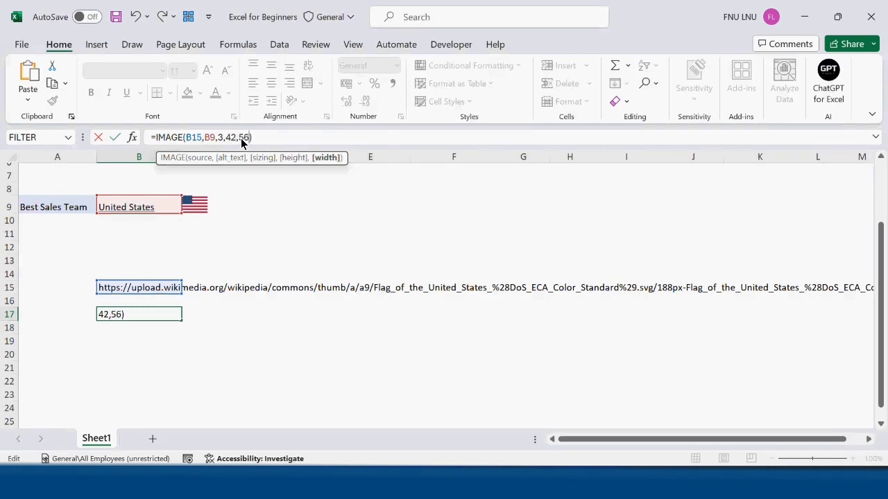
{"action": "key", "text": "Return"}
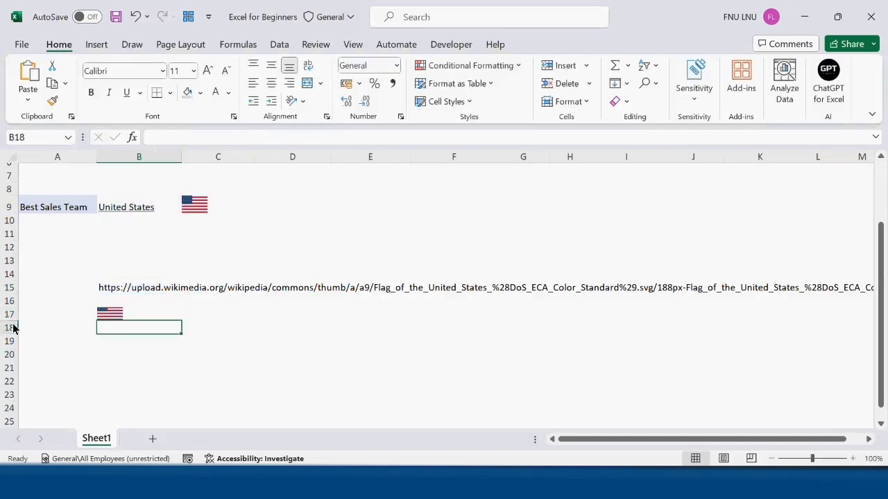
- Choose India as the Best Sales Team in B9 and increase the height of row 17 to fit the flag
{"action": "left_click", "coordinate": [147, 208]}
{"action": "left_click", "coordinate": [186, 209]}
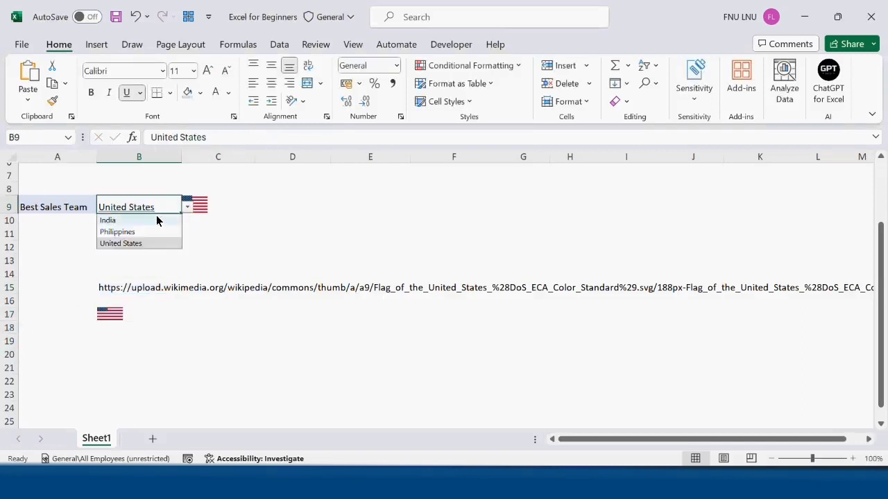
{"action": "left_click", "coordinate": [151, 222]}
{"action": "left_click_drag", "start_coordinate": [14, 321], "coordinate": [16, 335]}
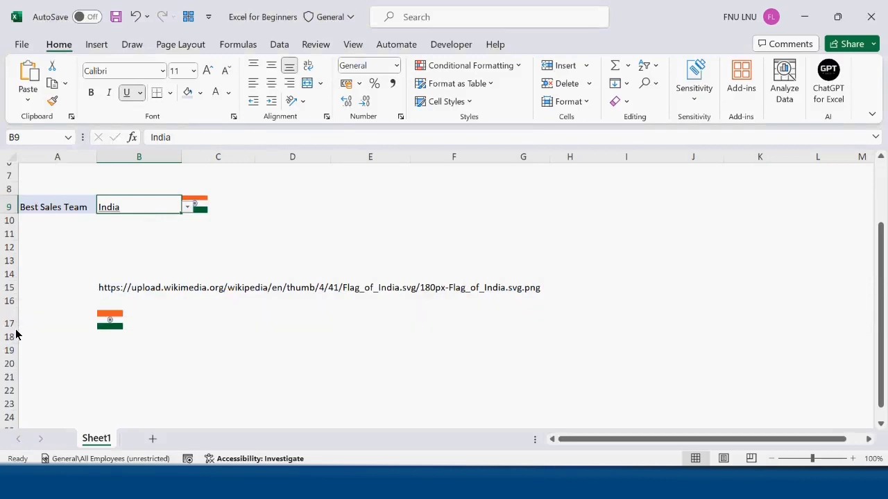
- Check the resized flag by selecting Philippines in B9, and finish with United States as the Best Sales Team
{"action": "left_click", "coordinate": [186, 210]}
{"action": "left_click", "coordinate": [118, 232]}
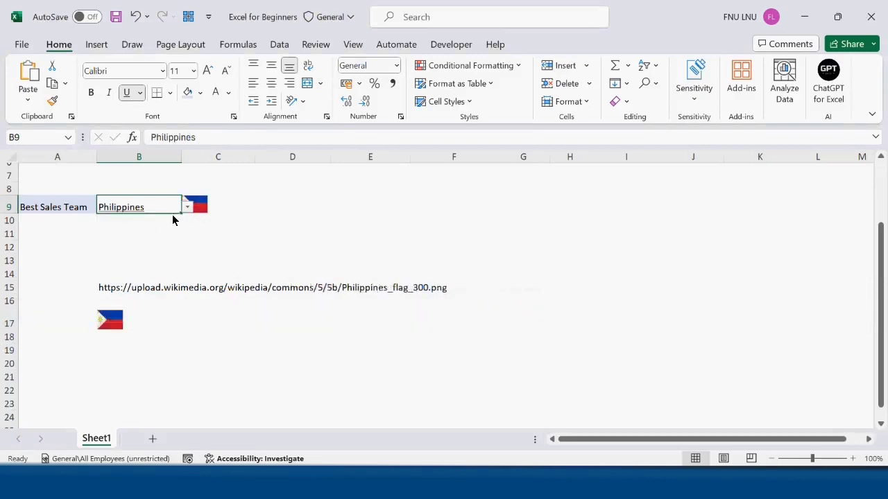
{"action": "left_click", "coordinate": [187, 209]}
{"action": "left_click", "coordinate": [132, 242]}
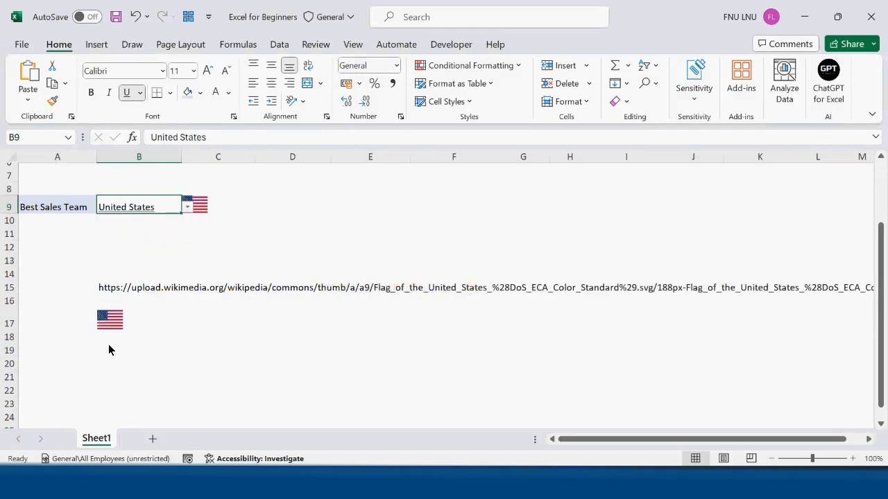